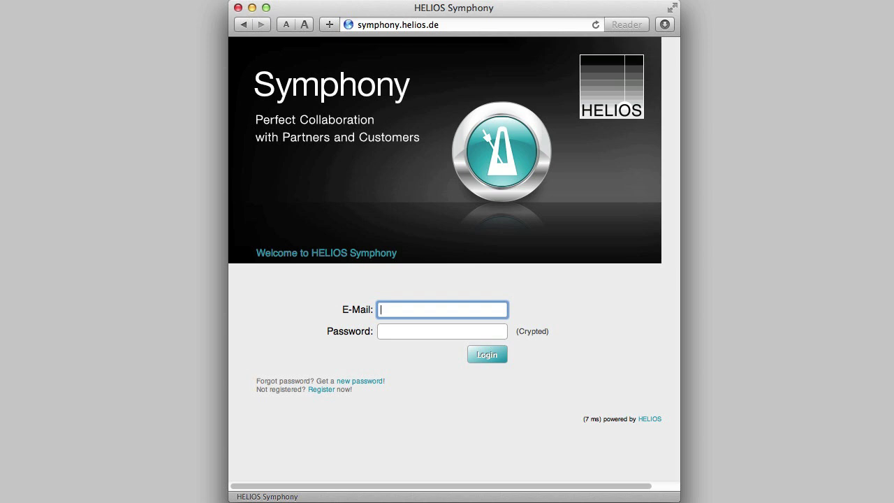
# Enter the account password in the login Password field
pyautogui.click(442, 331)
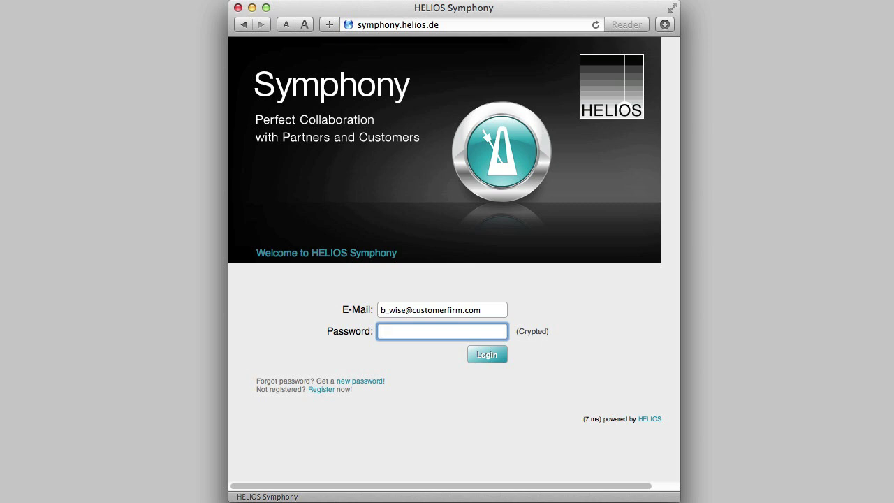
pyautogui.write('••••••••')
# Log in and subscribe the contact profile to HELIOS product info, Dealer/Distributor info and HELIOS update info
pyautogui.click(503, 359)
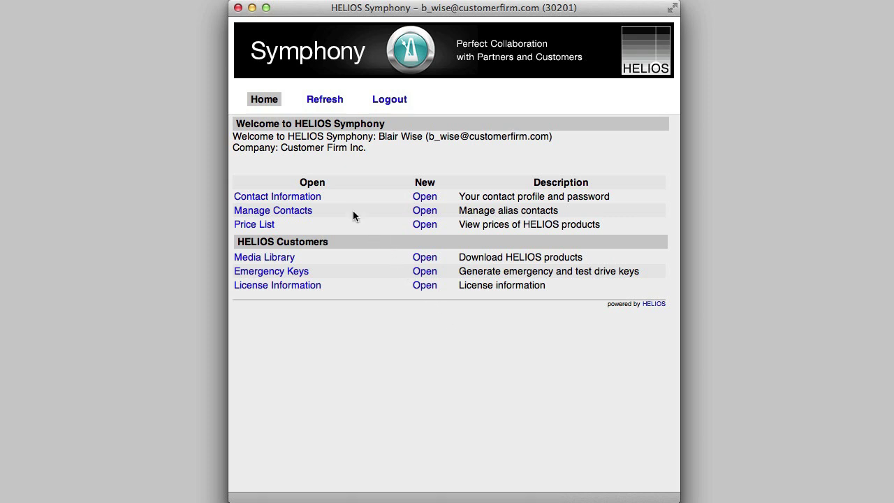
pyautogui.click(319, 202)
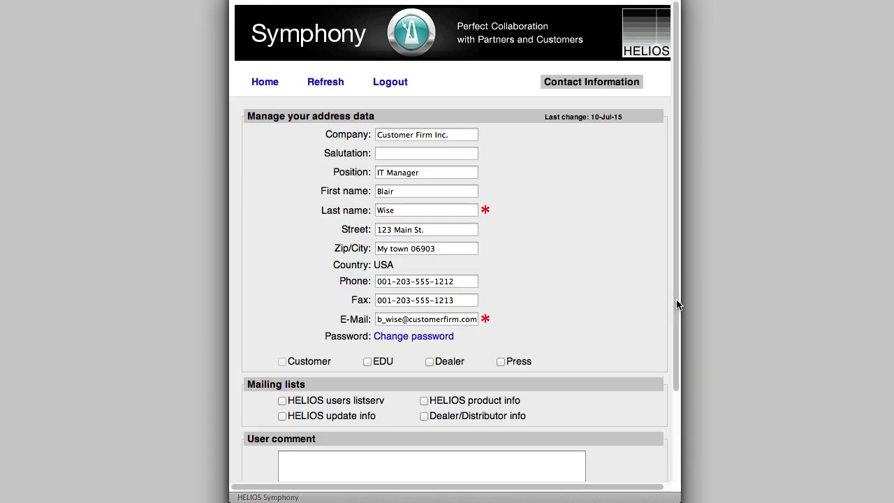
pyautogui.moveTo(678, 304); pyautogui.dragTo(688, 394)
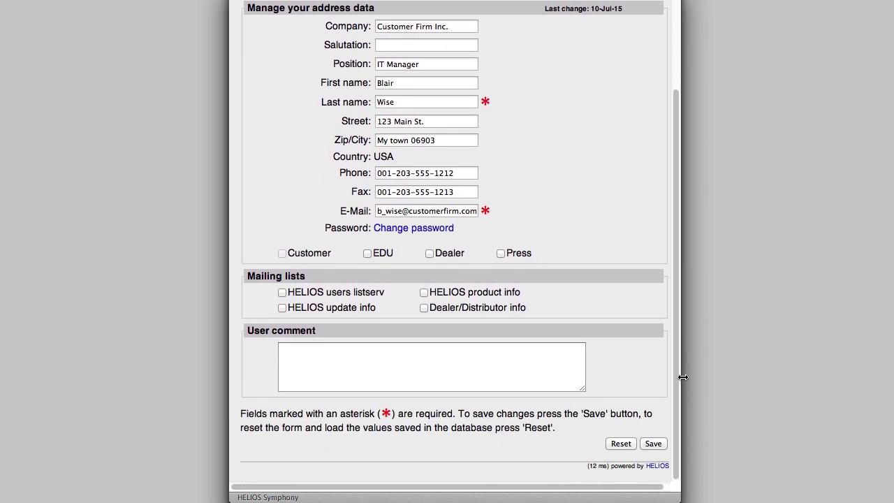
pyautogui.click(424, 294)
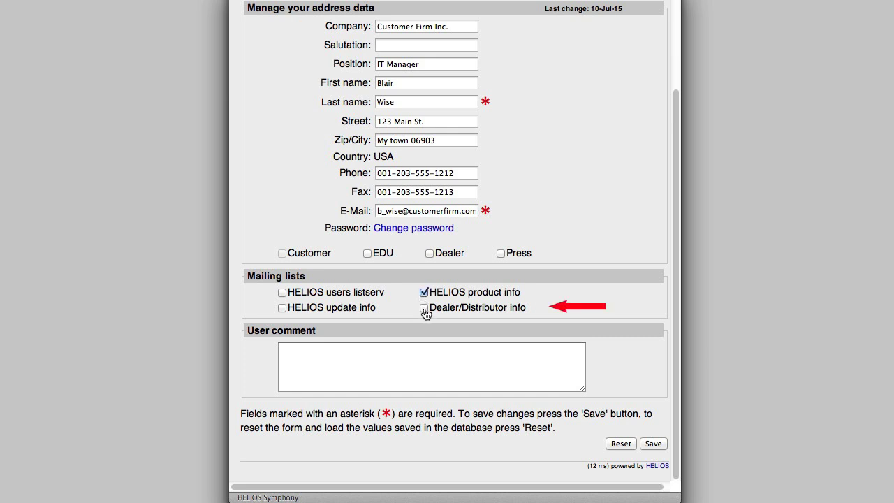
pyautogui.click(424, 308)
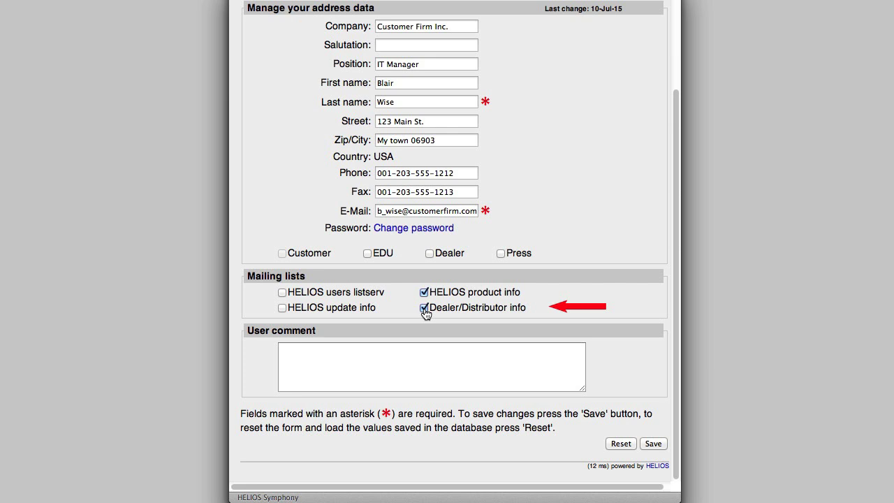
pyautogui.click(282, 308)
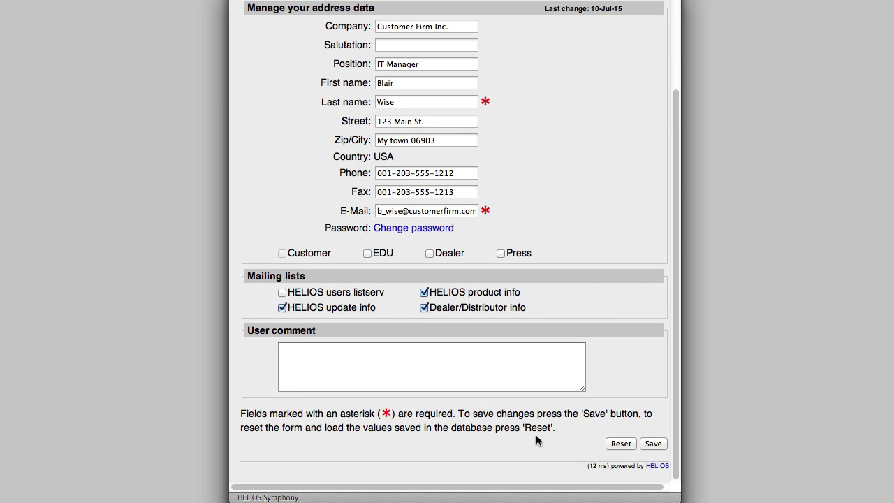
# Save the contact profile, then add the IT Services GmbH contact's e-mail as an alias
pyautogui.click(654, 444)
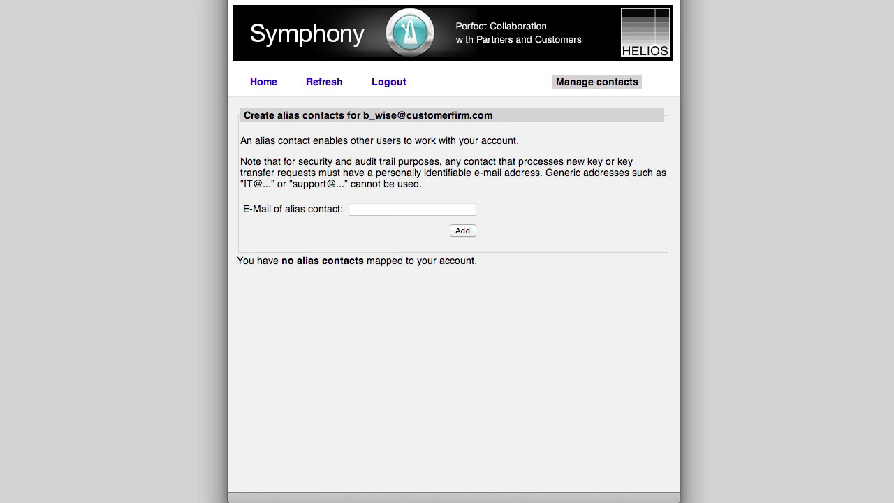
pyautogui.click(412, 209)
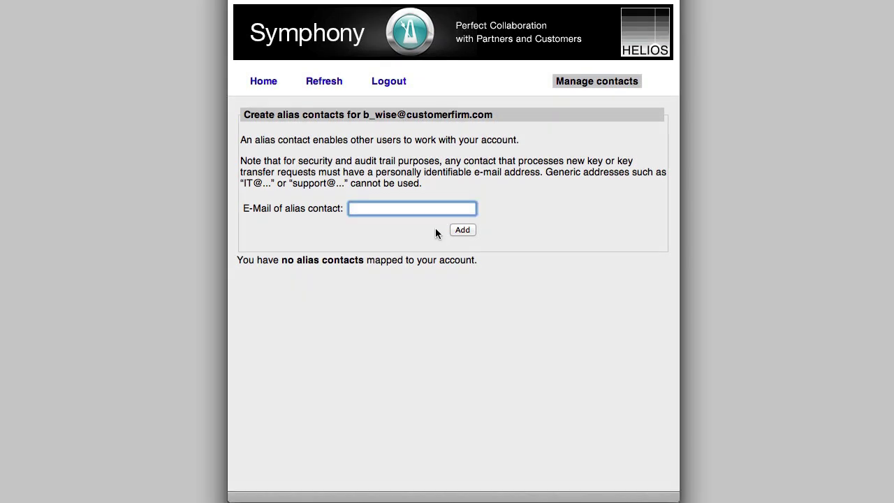
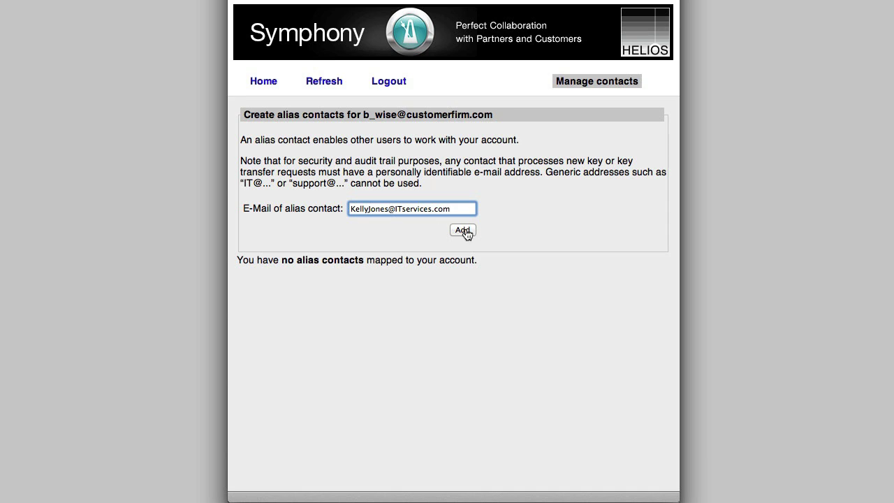
pyautogui.click(463, 230)
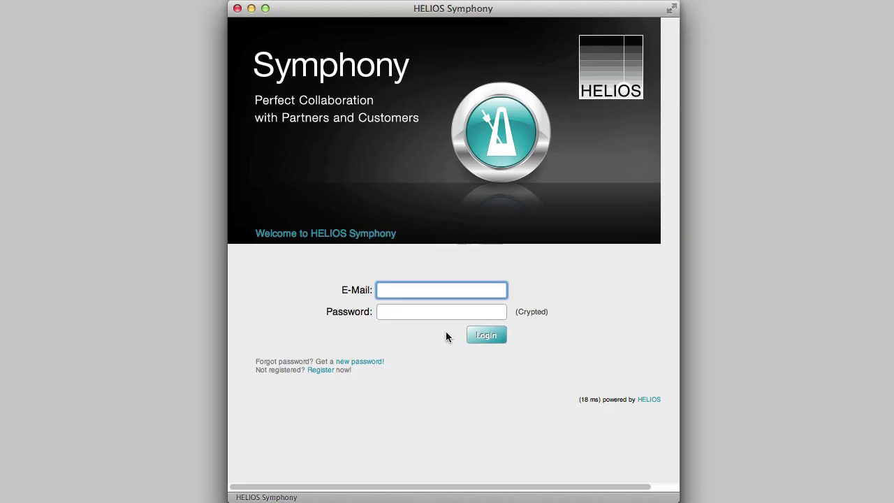
# Log in with the alias contact's e-mail and password, acting as the customer's account
pyautogui.press('super+v')
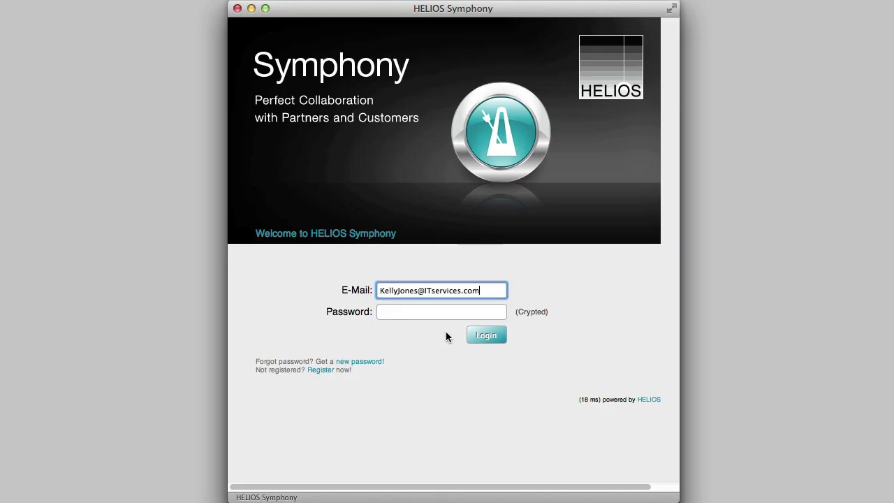
pyautogui.press('Tab')
pyautogui.write('•••••••')
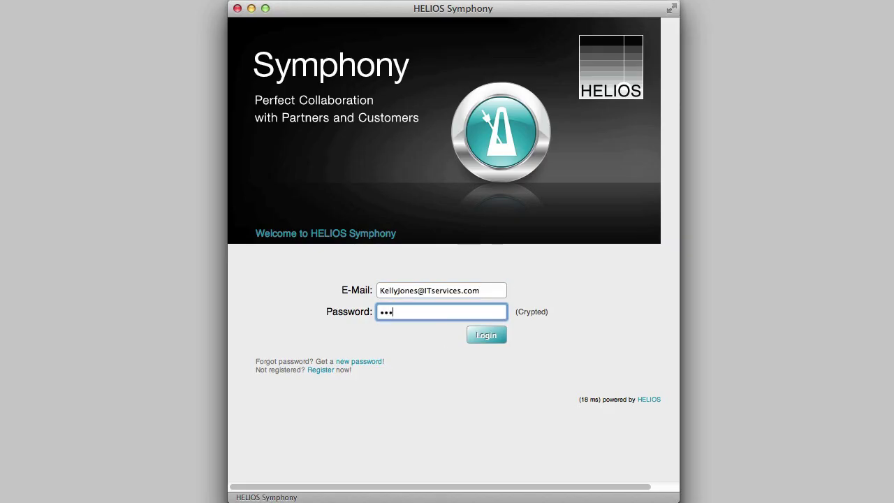
pyautogui.write('•••••')
pyautogui.click(486, 337)
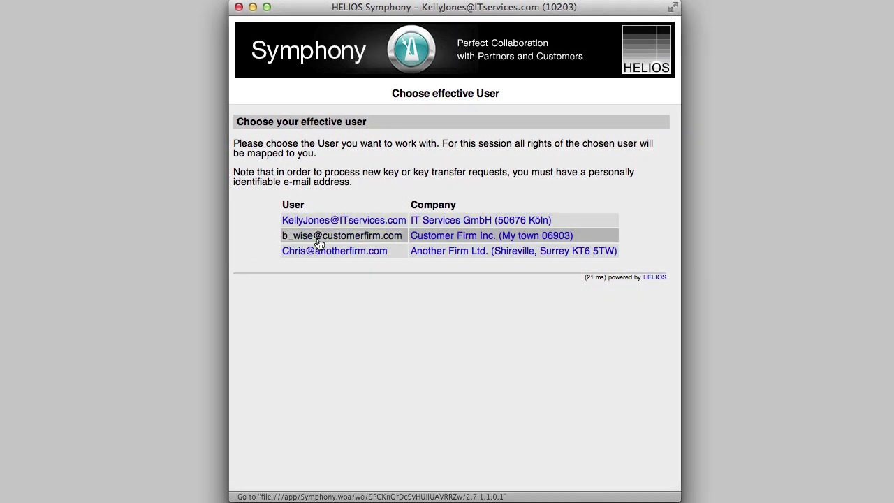
pyautogui.click(320, 241)
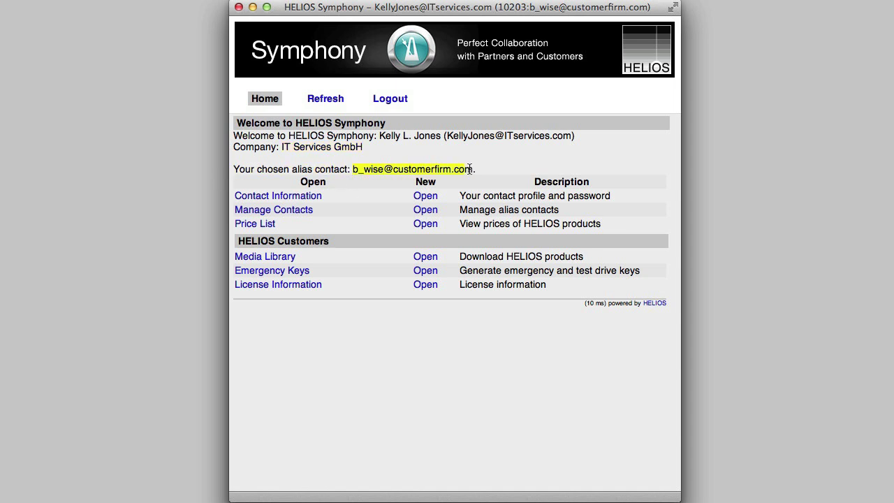
# Download cd026.iso and media-firststeps-UB64-e.pdf from the Media Library's HELIOS UB64 folder
pyautogui.click(290, 257)
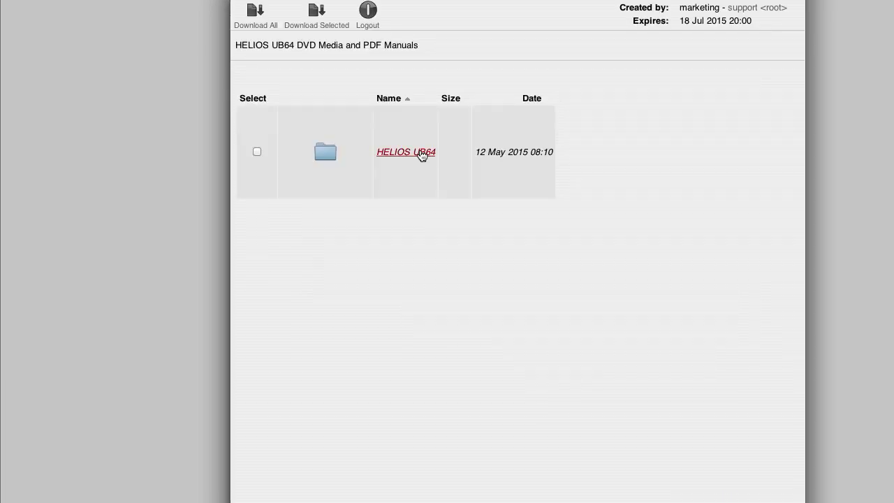
pyautogui.click(419, 152)
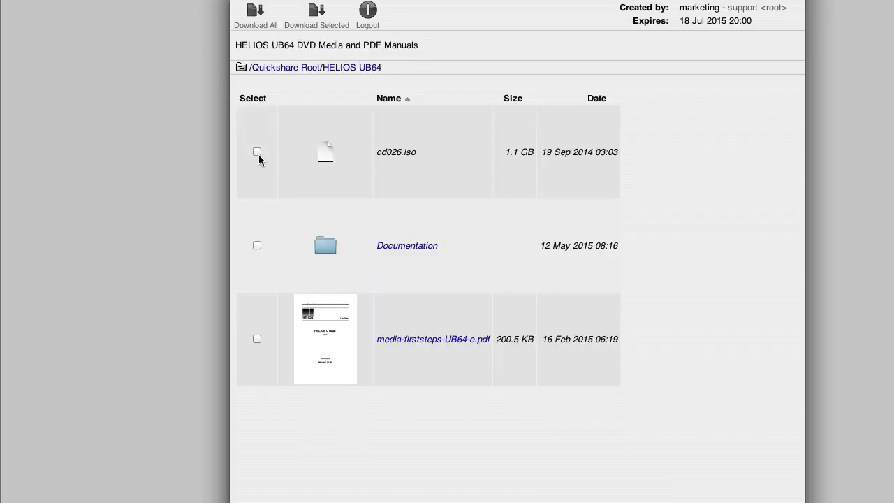
pyautogui.click(257, 151)
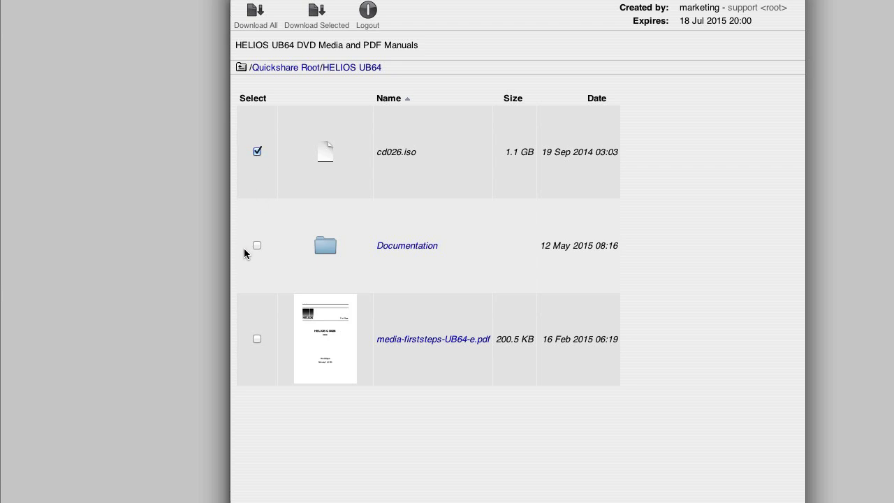
pyautogui.click(257, 339)
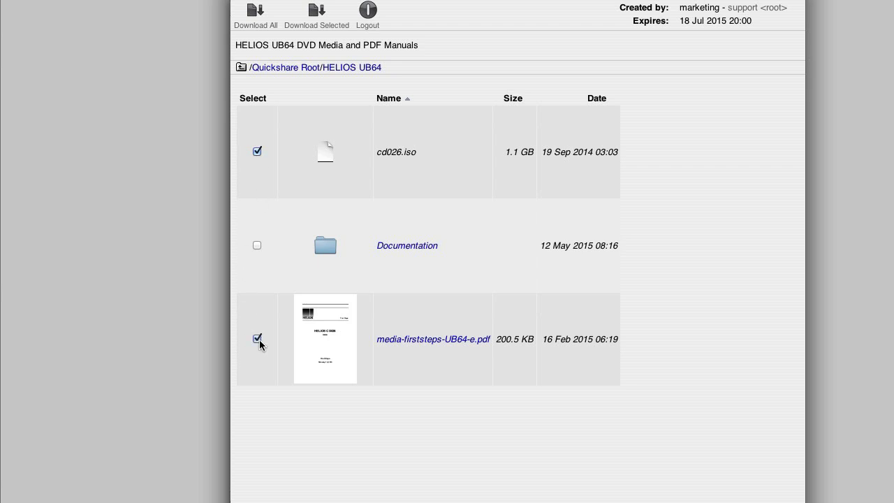
pyautogui.click(316, 26)
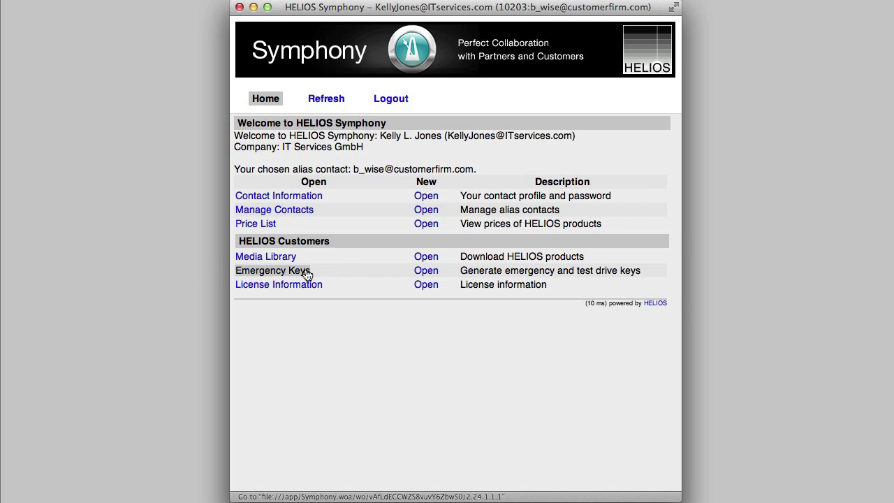
# Paste the machine ID into the emergency key generator and keep HELIOS UB64 as product version
pyautogui.click(307, 273)
pyautogui.click(350, 174)
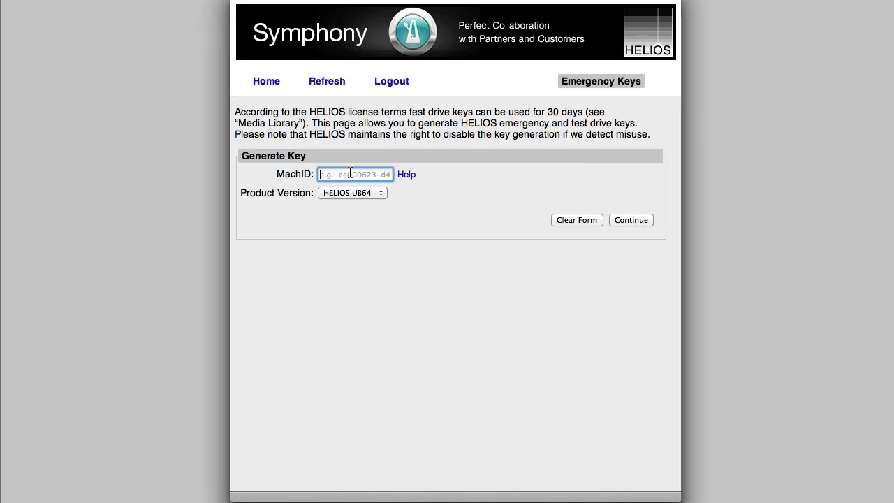
pyautogui.write('ee000271-d3')
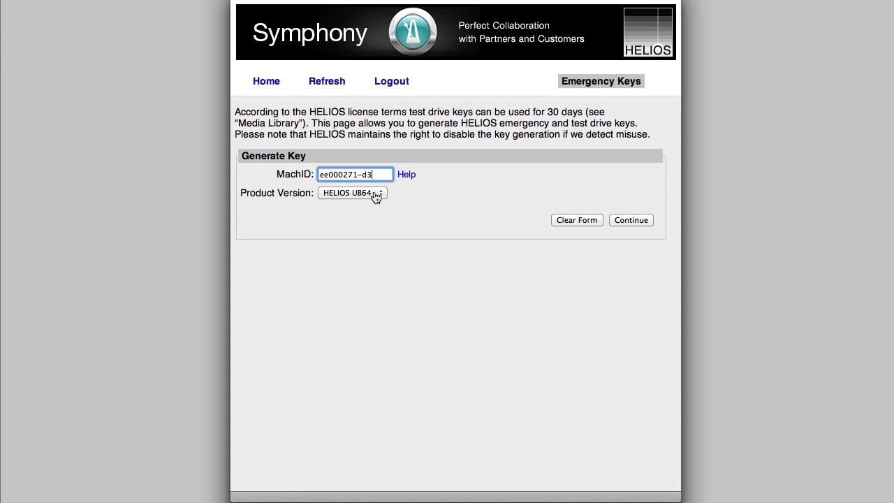
pyautogui.click(383, 196)
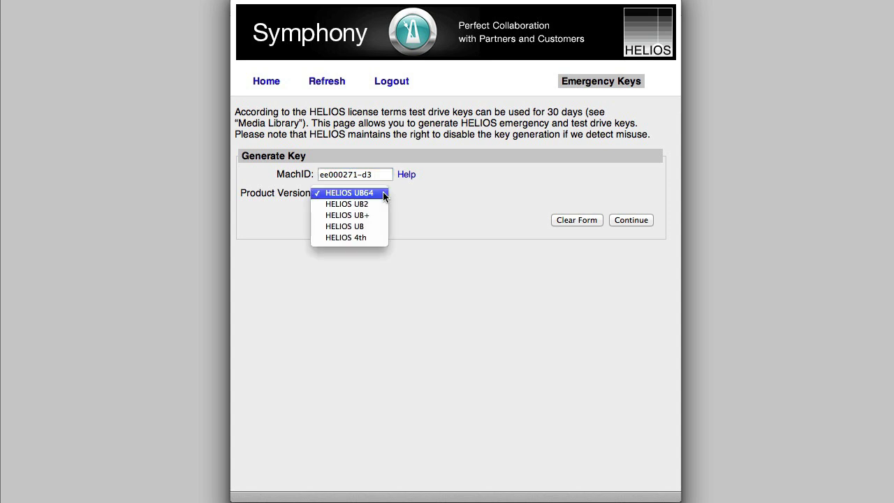
pyautogui.click(384, 194)
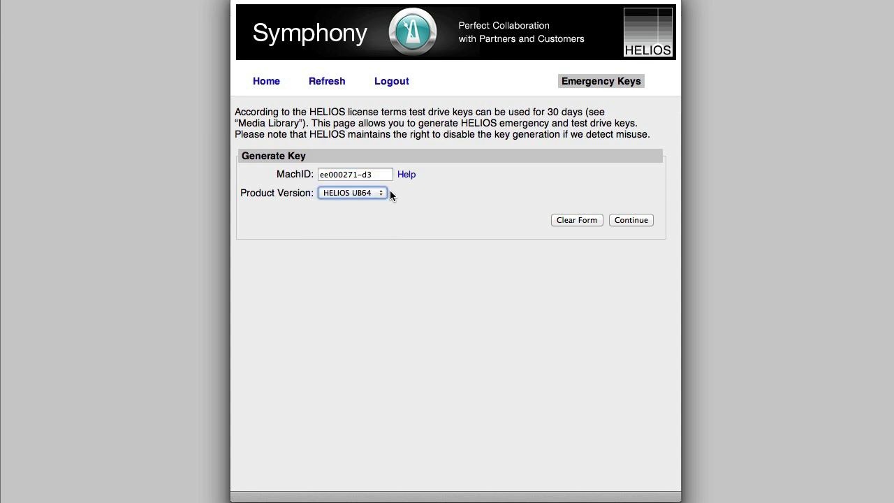
pyautogui.click(642, 222)
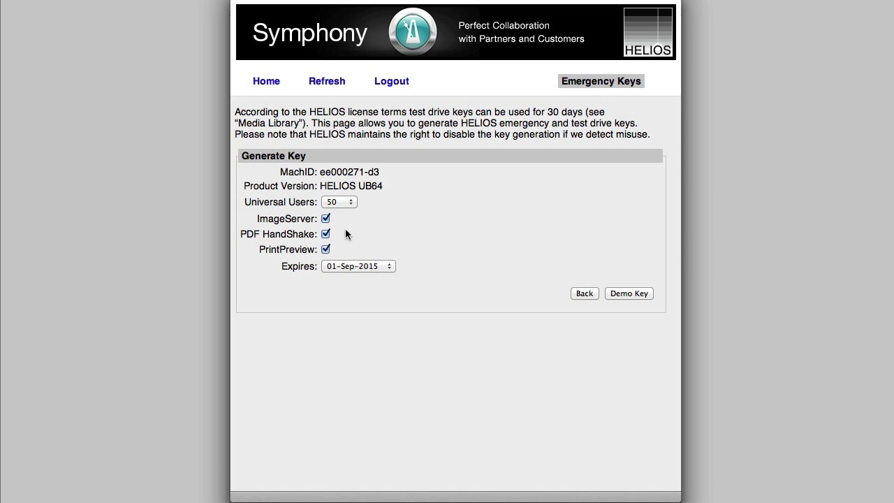
# Generate a 50-user demo key expiring 01-Sep-2015 and download its license file
pyautogui.click(353, 202)
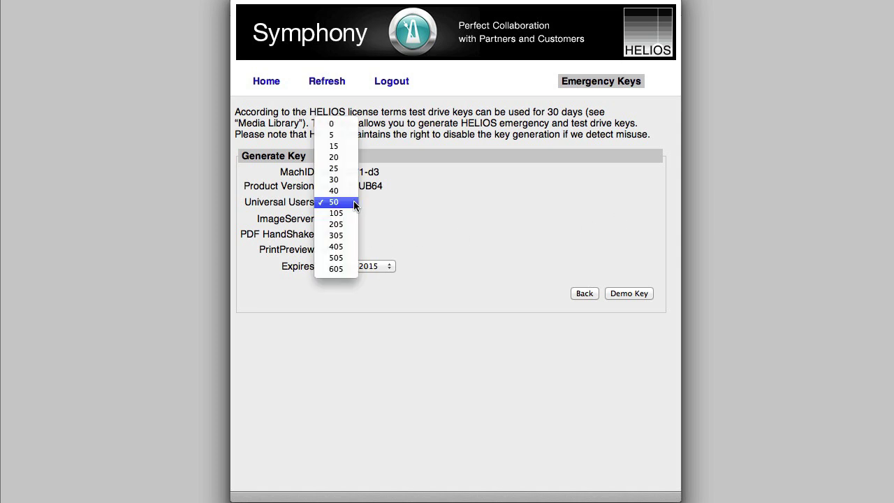
pyautogui.click(353, 202)
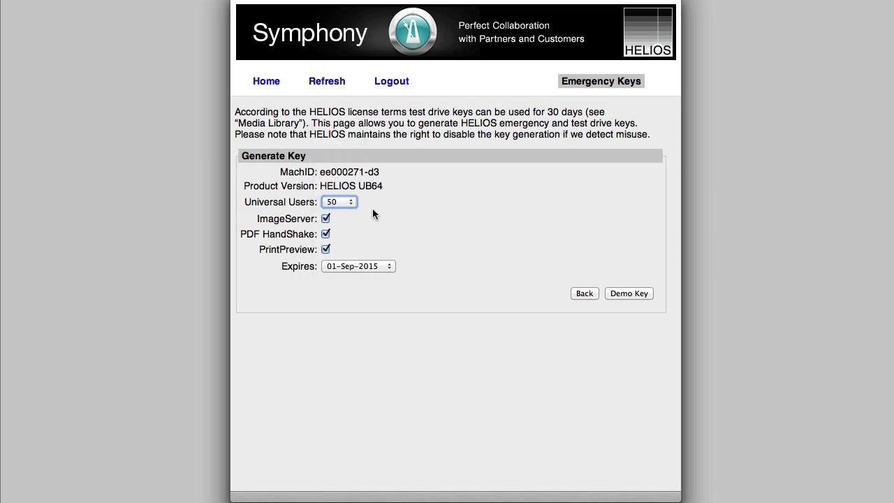
pyautogui.click(388, 267)
pyautogui.click(427, 270)
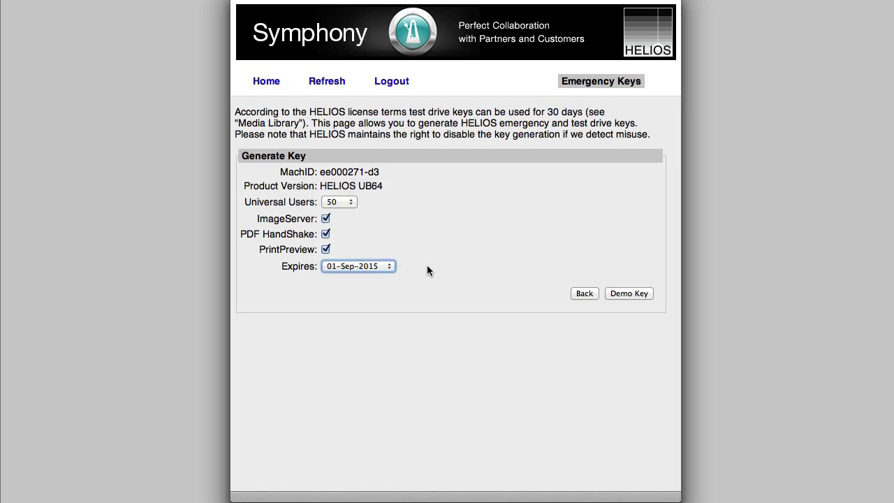
pyautogui.click(632, 295)
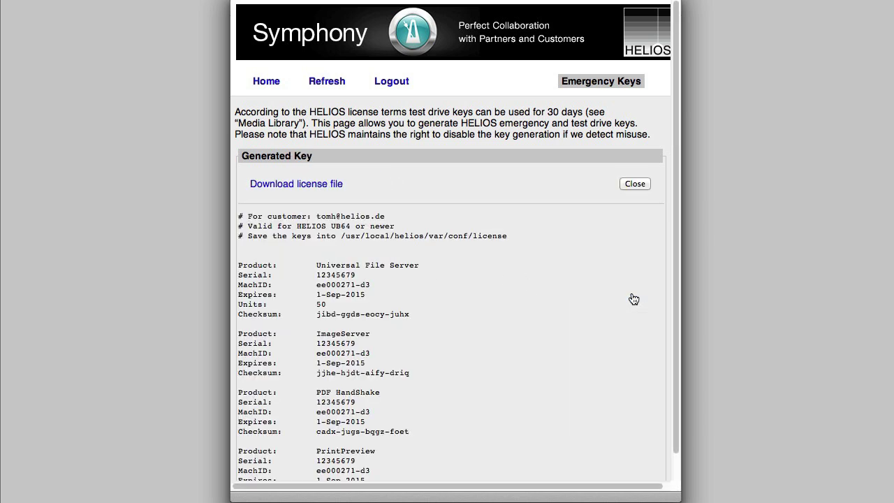
pyautogui.scroll(-2, 631, 291)
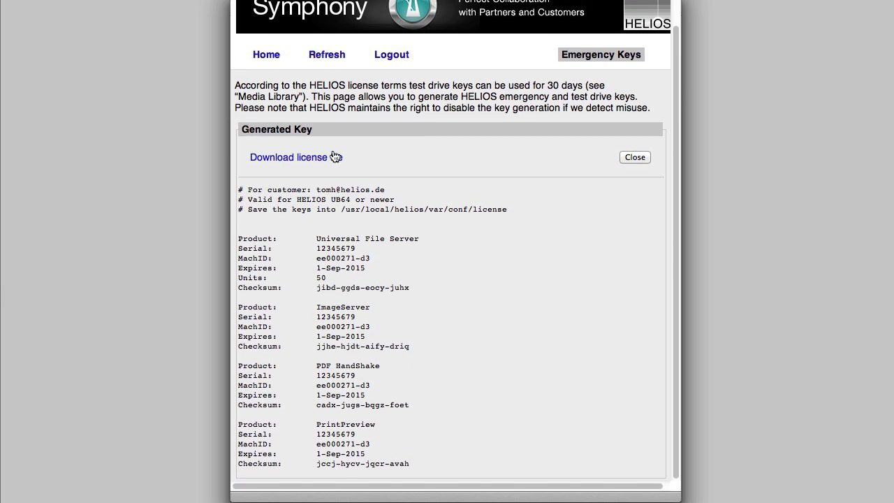
pyautogui.click(326, 160)
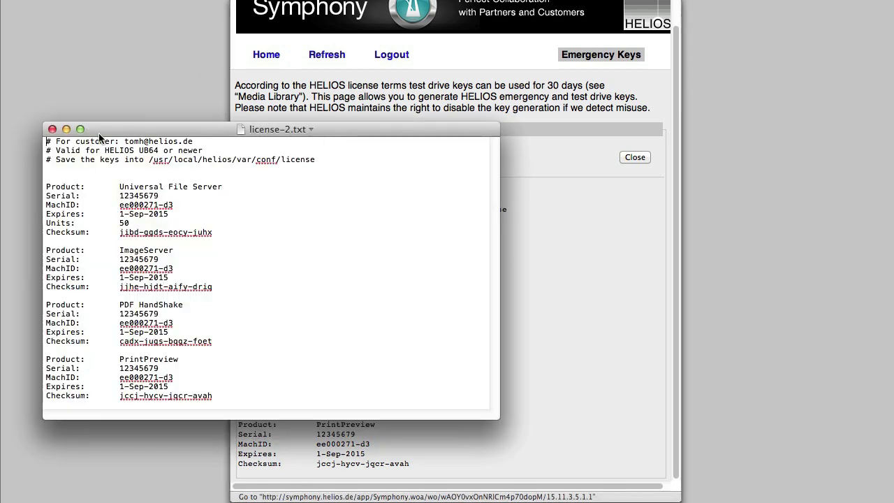
pyautogui.click(56, 130)
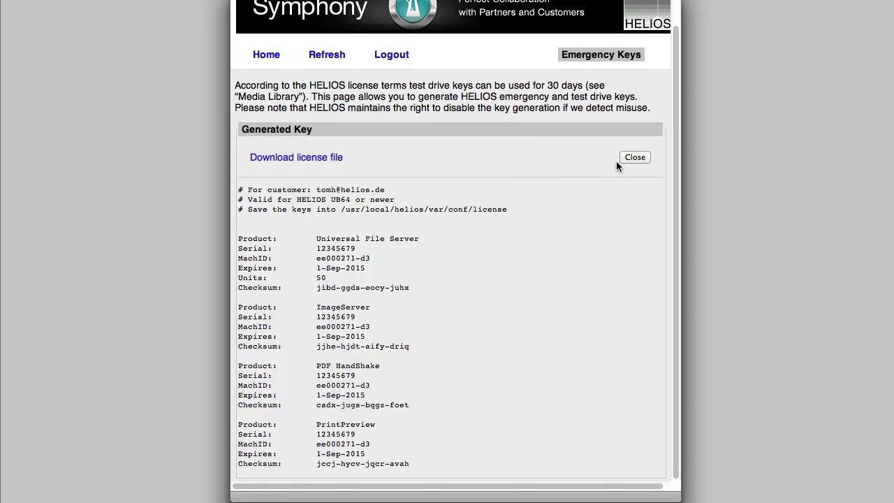
pyautogui.click(635, 157)
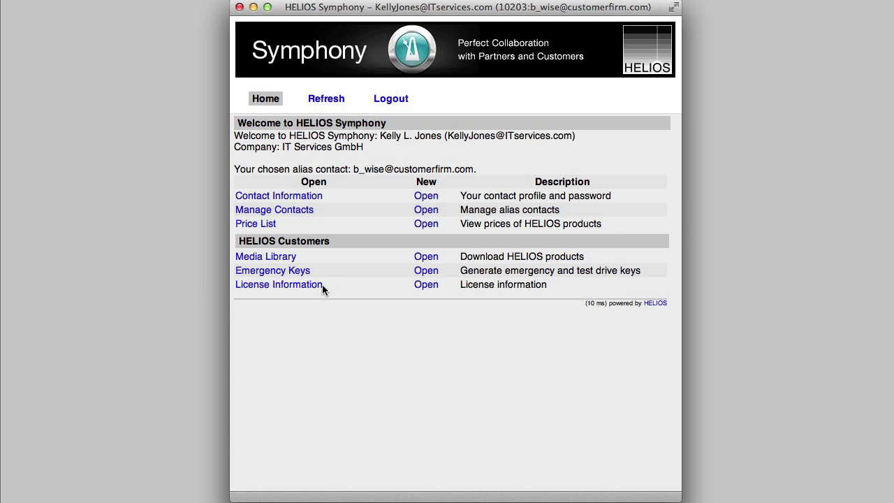
# Open License Information to view Server 1's licensed products for Customer Firm Inc
pyautogui.click(314, 285)
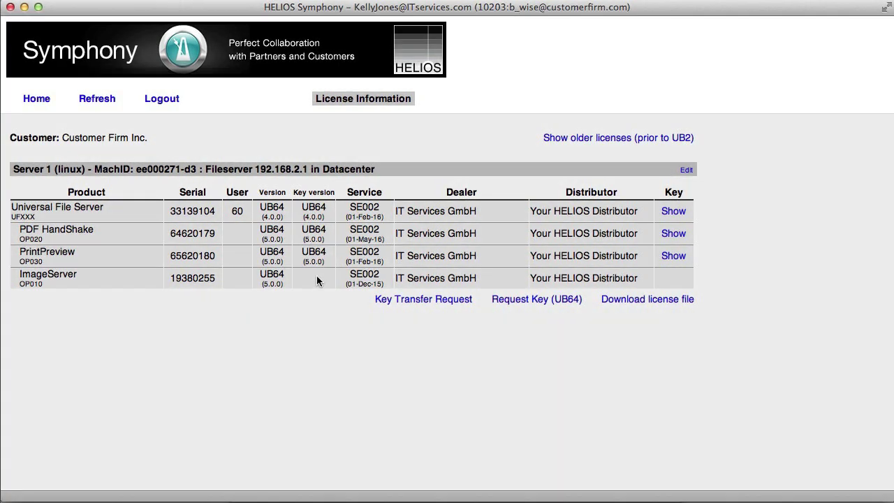
# Submit a UB64 key request noting 'Please issue key for new ImageServer license. Thanks!'
pyautogui.click(501, 308)
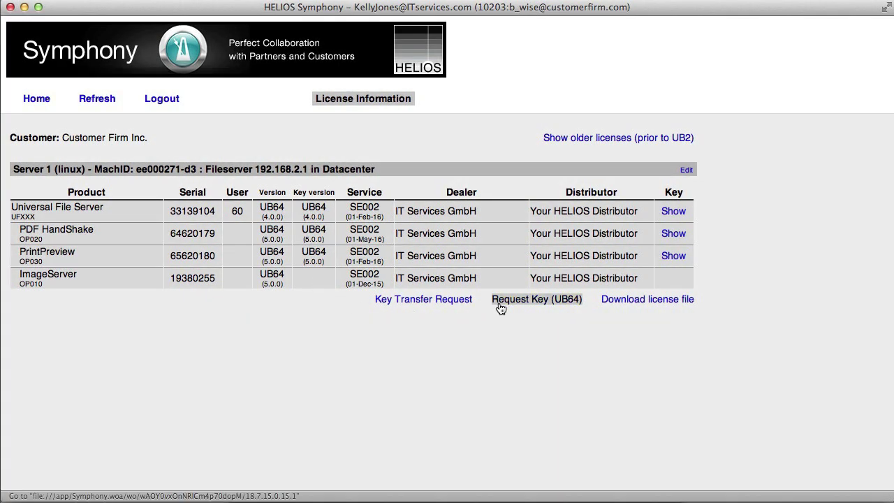
pyautogui.write('Please issue key for new ImageServer license. Thanks!')
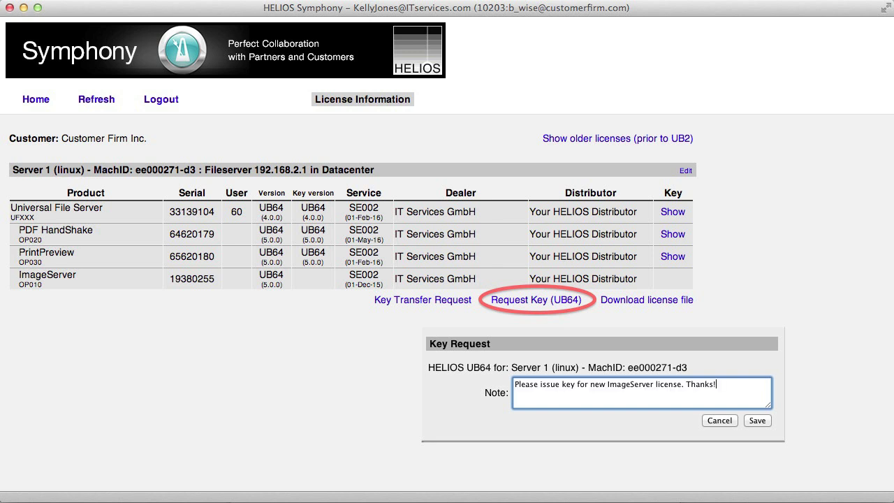
pyautogui.click(757, 422)
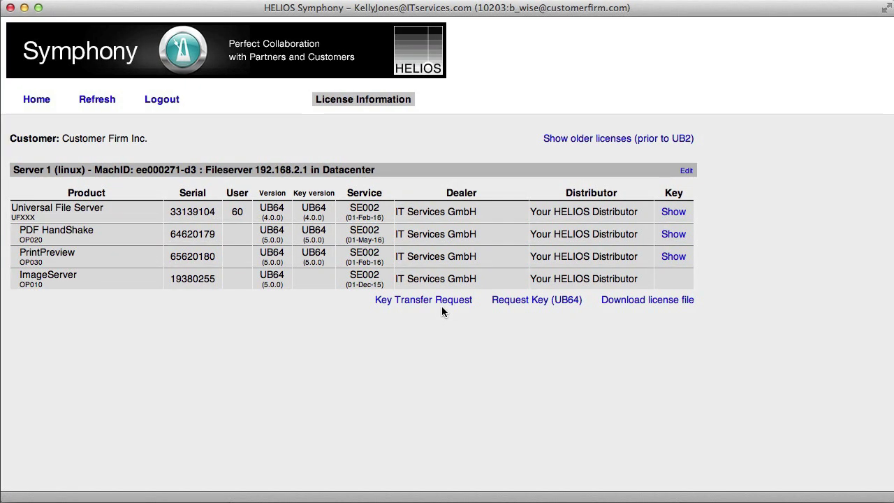
pyautogui.click(443, 308)
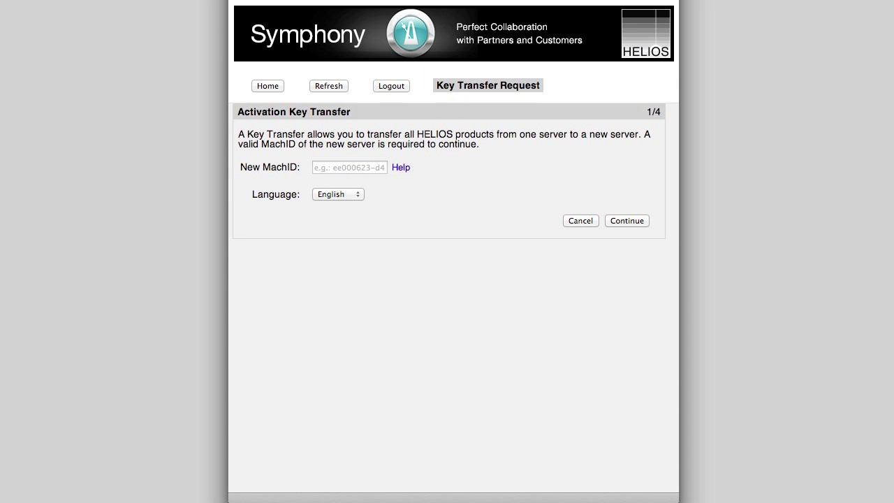
# Fill the transfer form: new MachID, MacPro, old Dell PowerEdge T20, upgrade reason, comment 'System upgrade'
pyautogui.click(349, 168)
pyautogui.write('ee000271-d3')
pyautogui.press('Return')
pyautogui.write('MacPro')
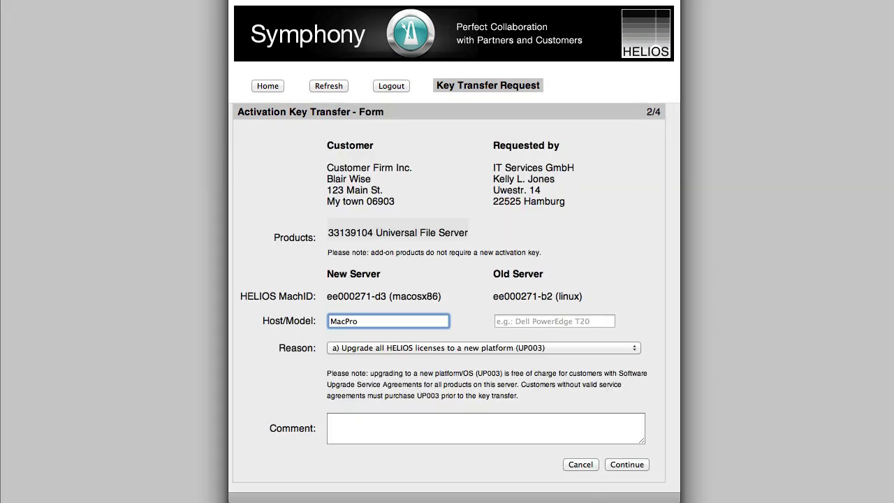
pyautogui.press('Tab')
pyautogui.write('Dell PowerEdge T20')
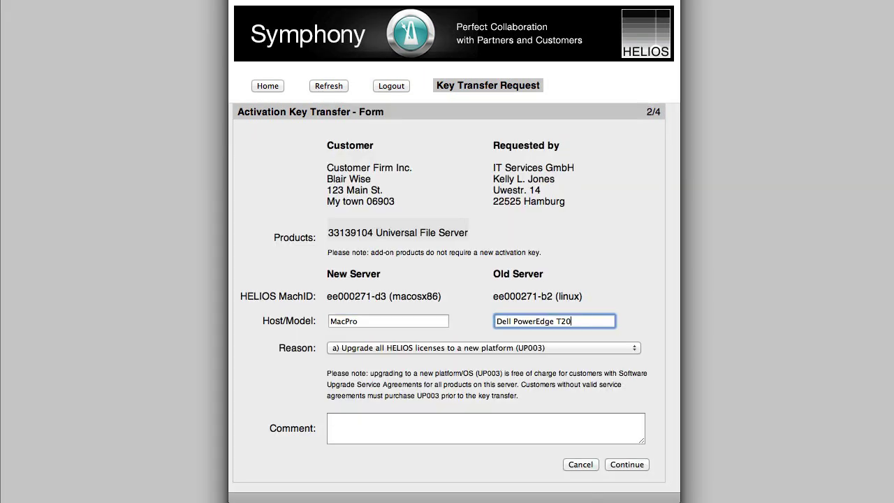
pyautogui.click(636, 350)
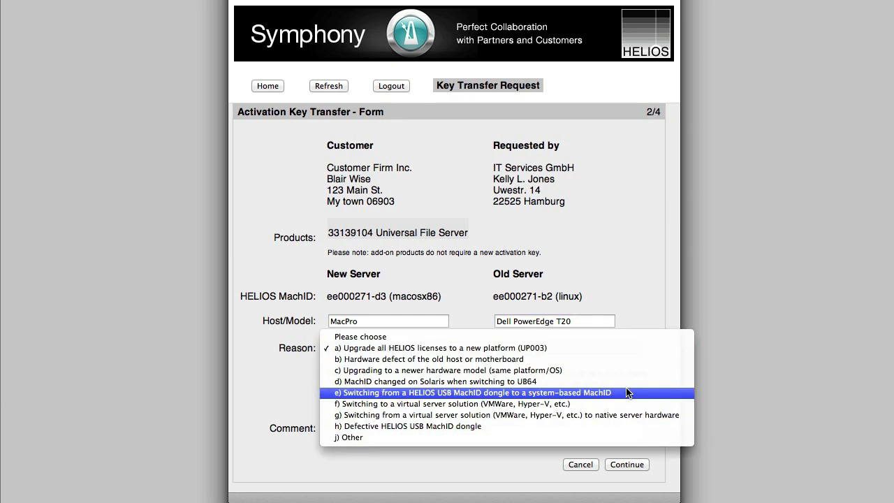
pyautogui.click(545, 349)
pyautogui.click(530, 434)
pyautogui.write('Syste')
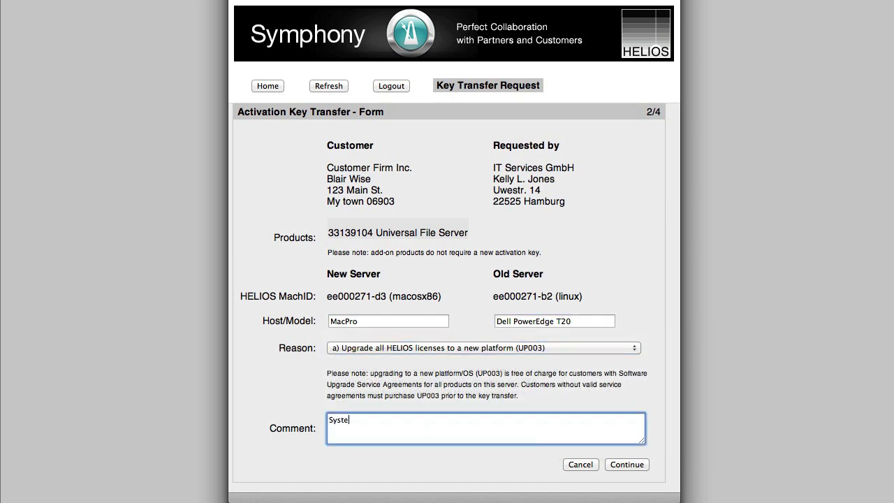
pyautogui.write('m upgrade')
# Sign the confirmation statement with the signer's name and submit the key transfer request
pyautogui.click(625, 466)
pyautogui.moveTo(678, 391); pyautogui.dragTo(694, 471)
pyautogui.moveTo(329, 343); pyautogui.dragTo(505, 391)
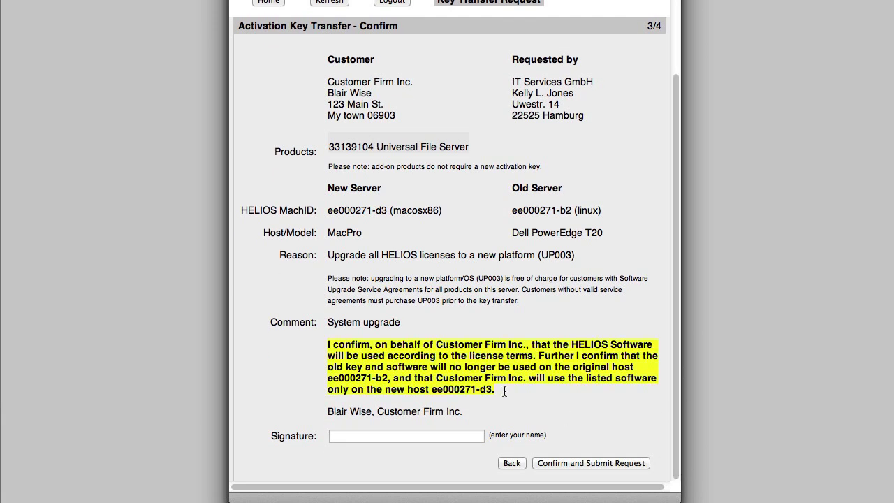
pyautogui.click(396, 436)
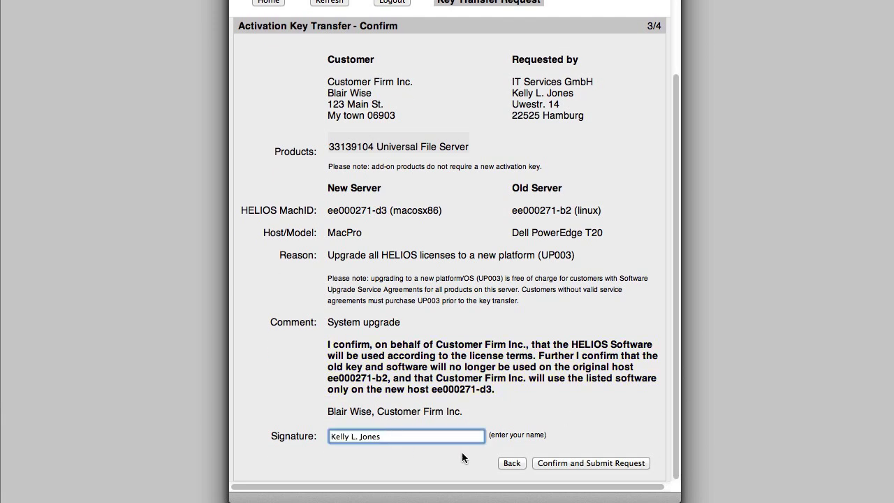
pyautogui.click(589, 464)
pyautogui.moveTo(274, 120); pyautogui.dragTo(492, 122)
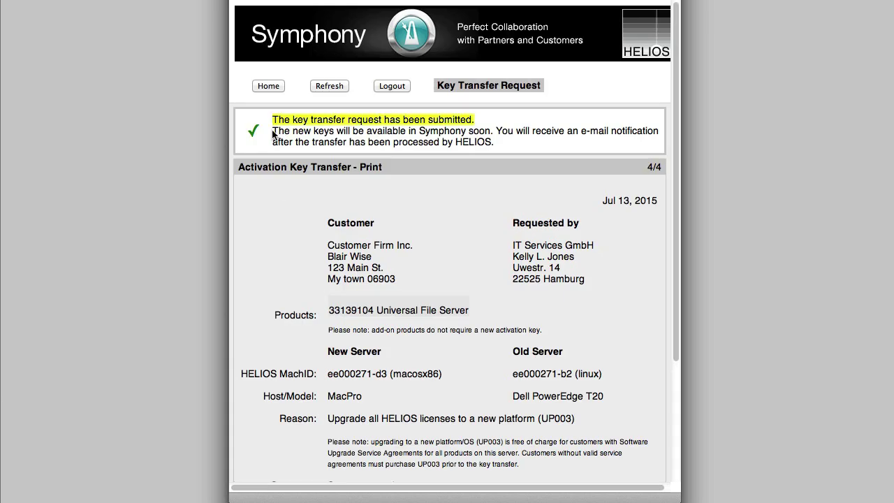
pyautogui.moveTo(274, 131); pyautogui.dragTo(506, 148)
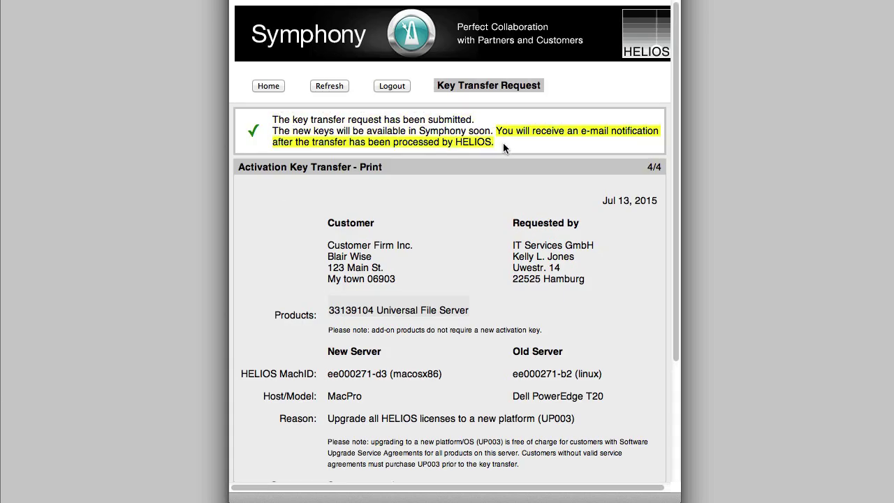
pyautogui.moveTo(677, 151); pyautogui.dragTo(667, 311)
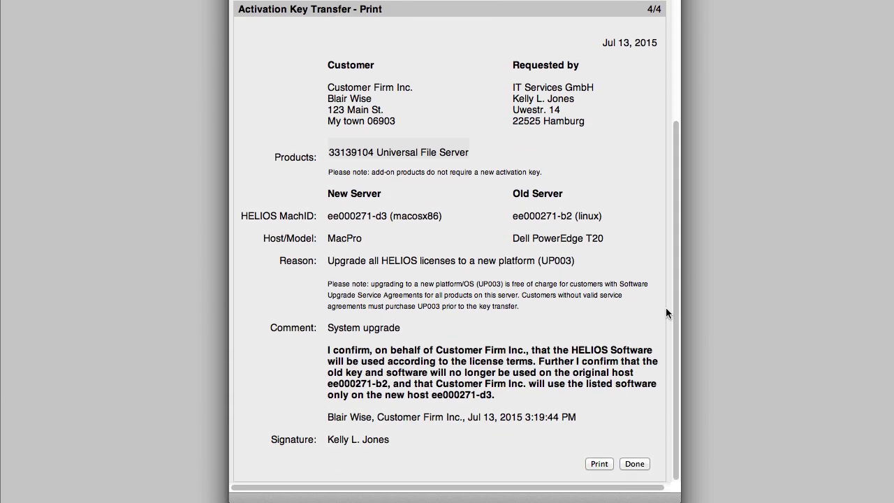
pyautogui.click(634, 464)
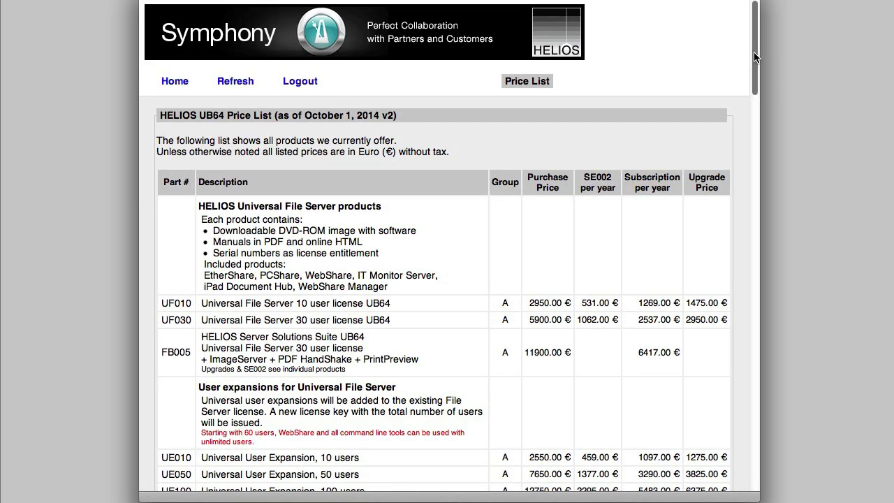
# Scroll the UB64 Price List and highlight the note that 60+ users unlocks unlimited WebShare and command line tools
pyautogui.moveTo(756, 58); pyautogui.dragTo(772, 30)
pyautogui.moveTo(202, 433); pyautogui.dragTo(288, 443)
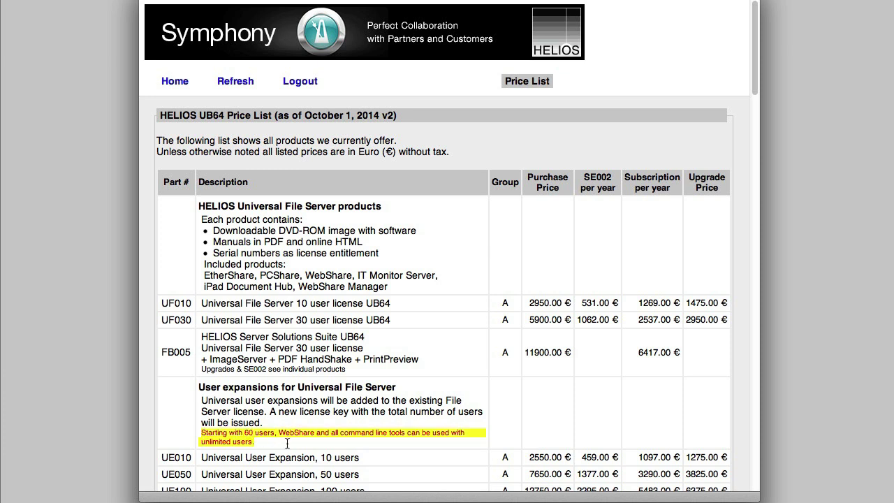